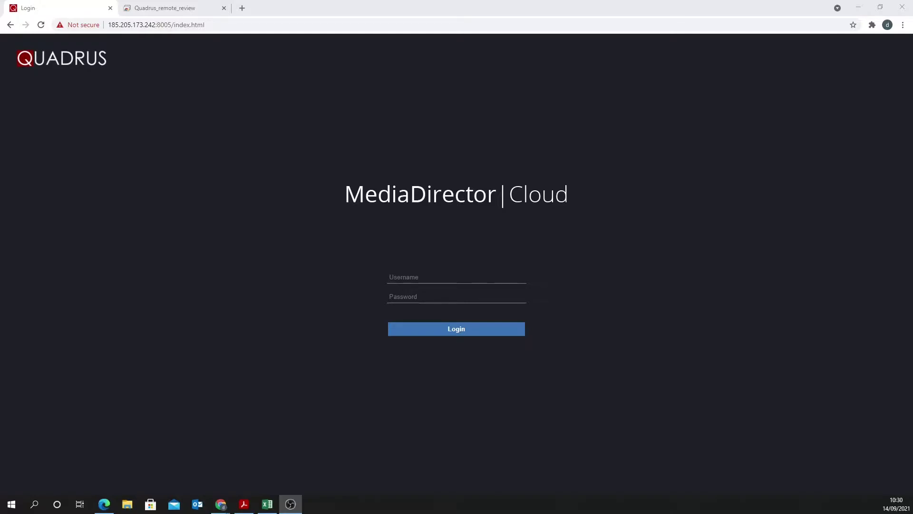
Step: Switch to the Quadrus_remote_review remote session and review the port in the MediaIndexer settings file and the indexer's console output
key("alt+Tab")
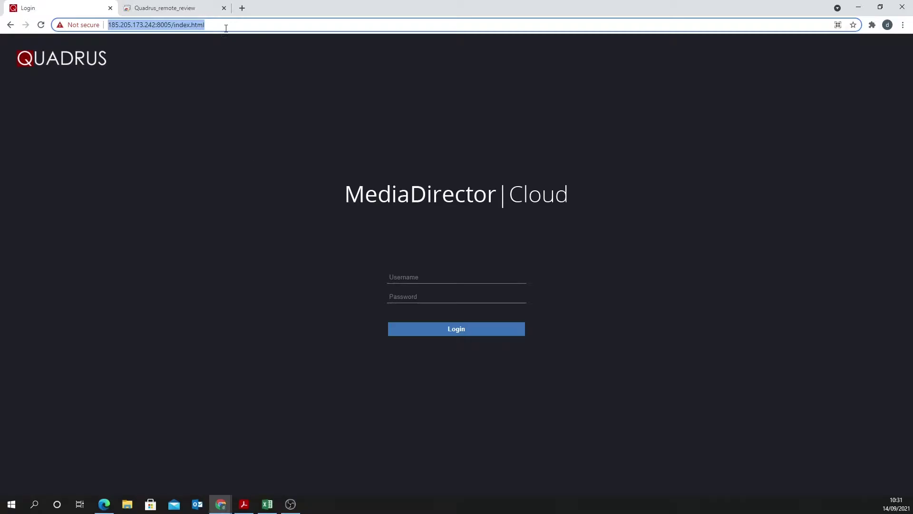
left_click(193, 9)
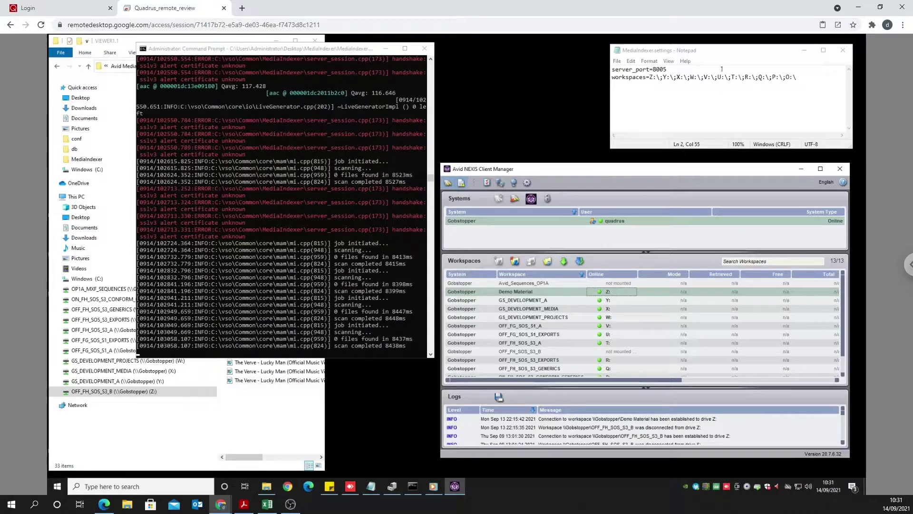
left_click_drag(725, 49, 575, 51)
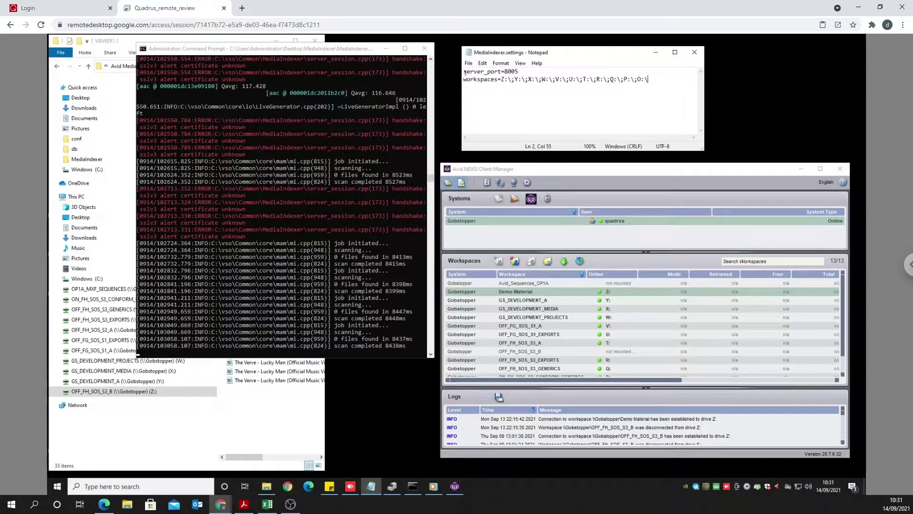
left_click_drag(521, 71, 502, 72)
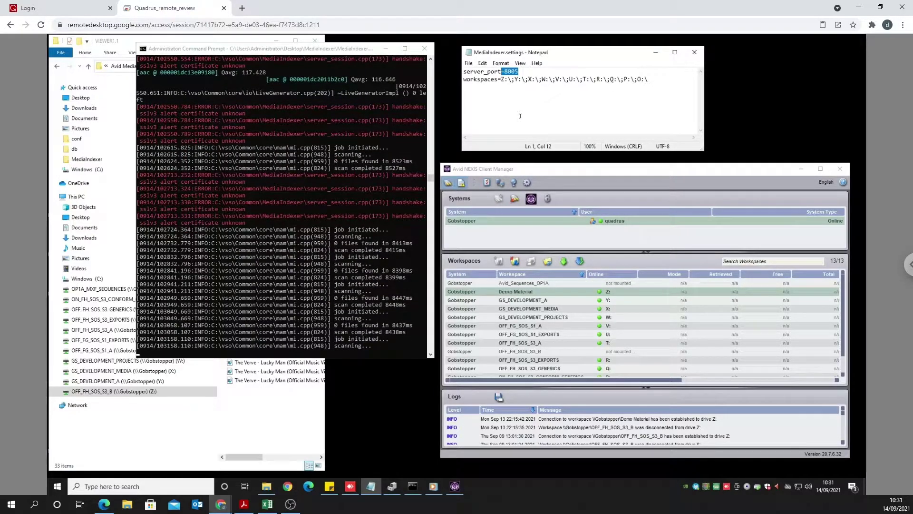
left_click(320, 51)
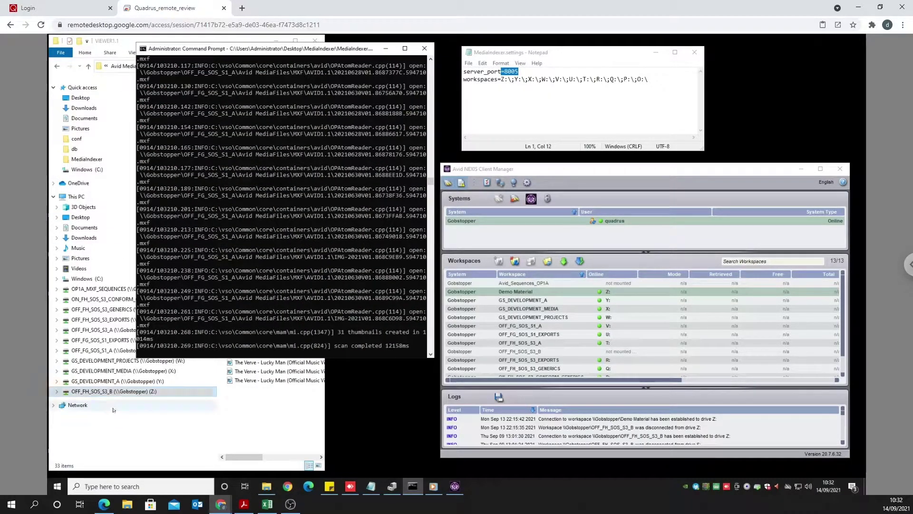
Step: Show the VIEWER1.1 folder inside Avid MediaFiles > MXF in the file browser and widen the window to inspect its media files
left_click(114, 410)
key("alt+Up")
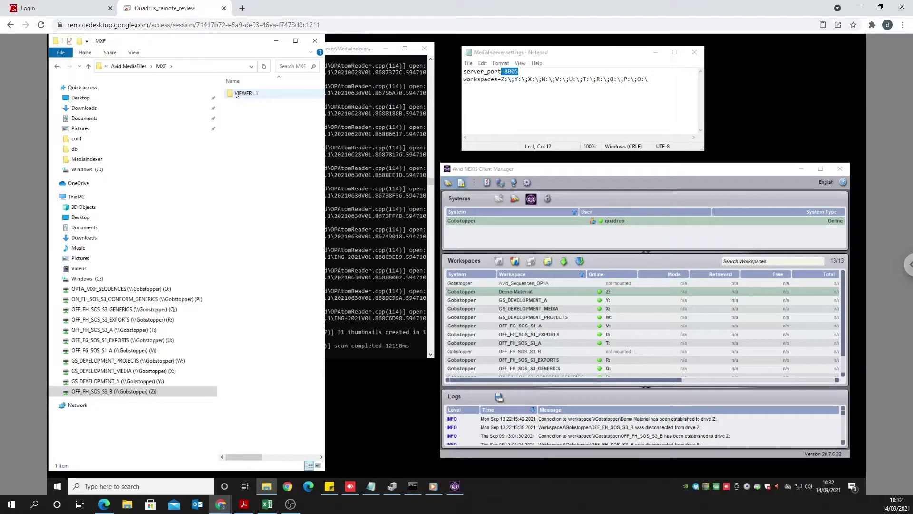
double_click(245, 93)
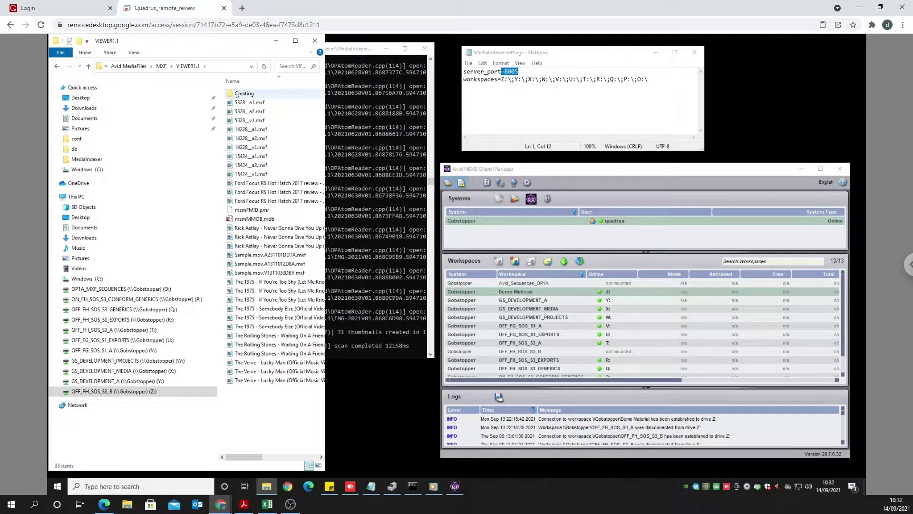
left_click_drag(324, 138, 362, 139)
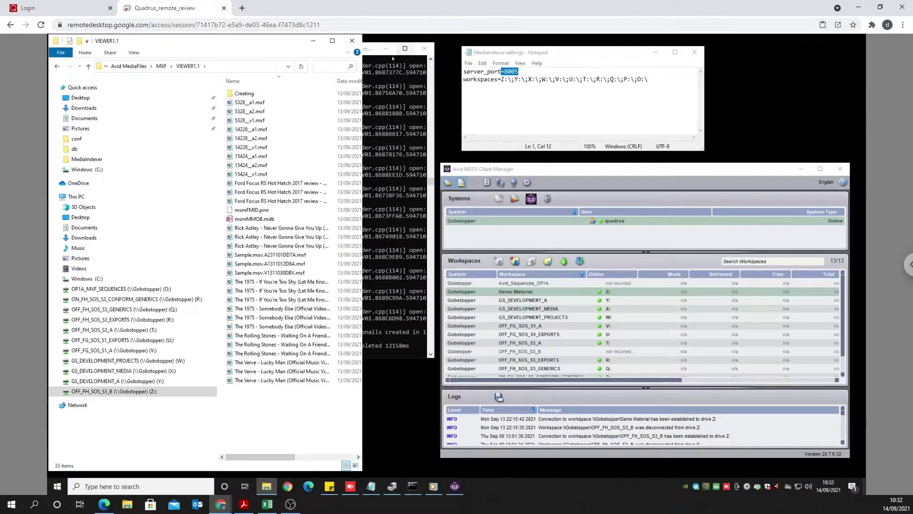
Step: Switch to MediaDirector Cloud and log in as administrator with the account password
left_click(79, 10)
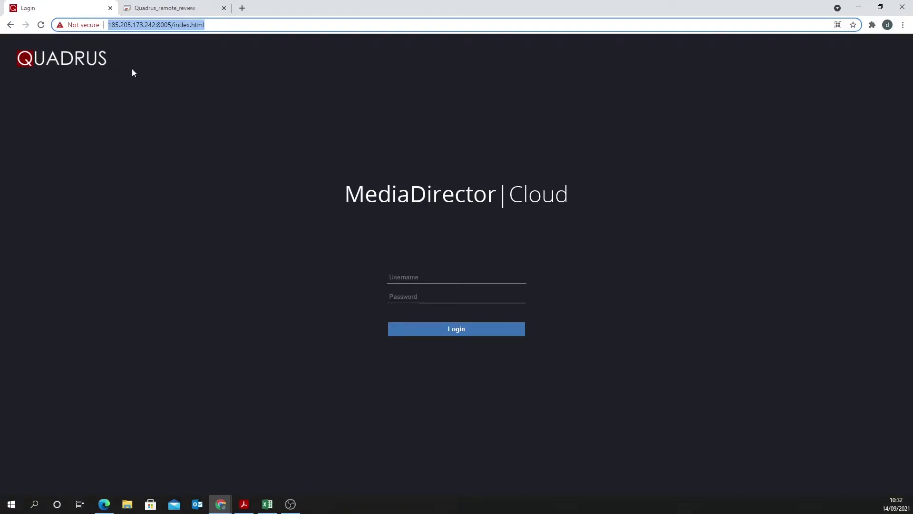
left_click(428, 279)
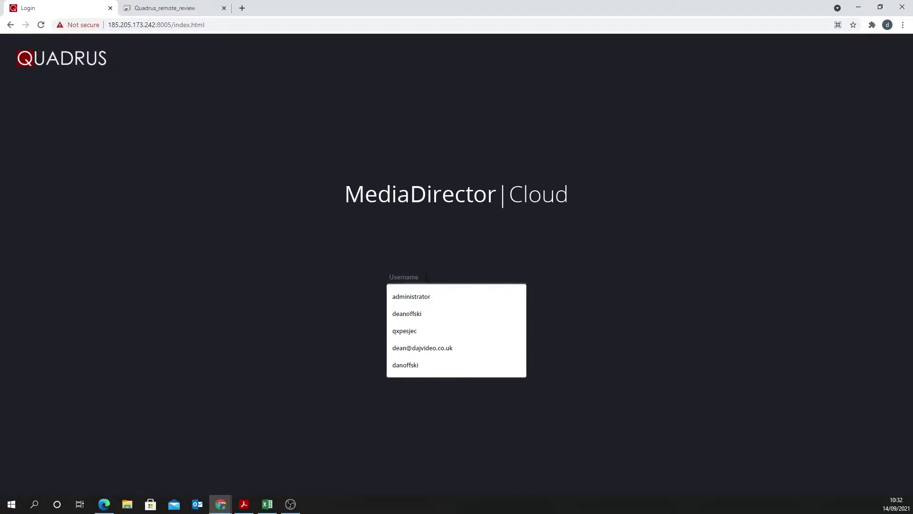
left_click(412, 297)
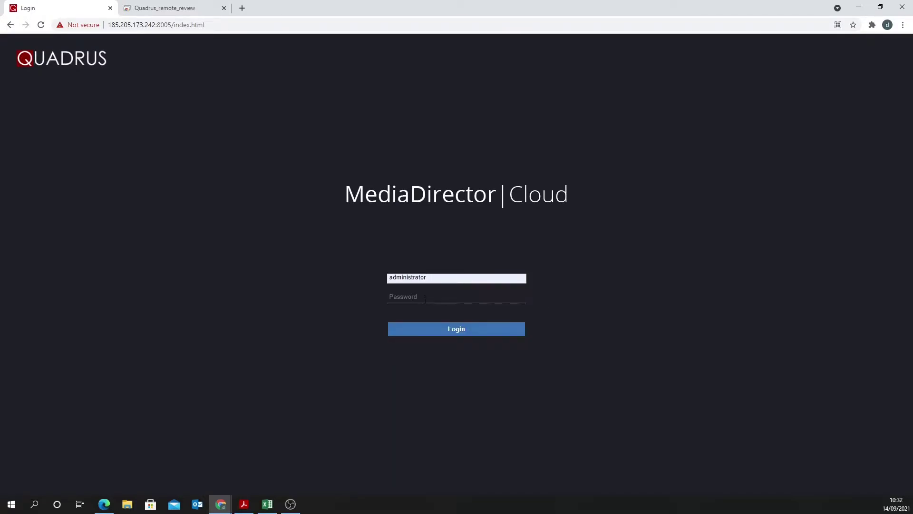
left_click(426, 298)
type("****")
key("Return")
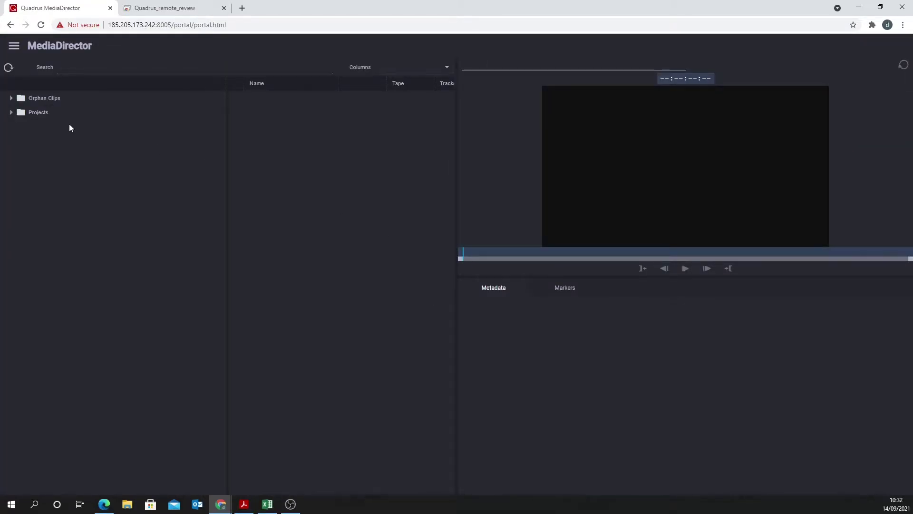
Step: Expand Orphan Clips and Projects, and list the clips in the Demo Material workspace
left_click(11, 98)
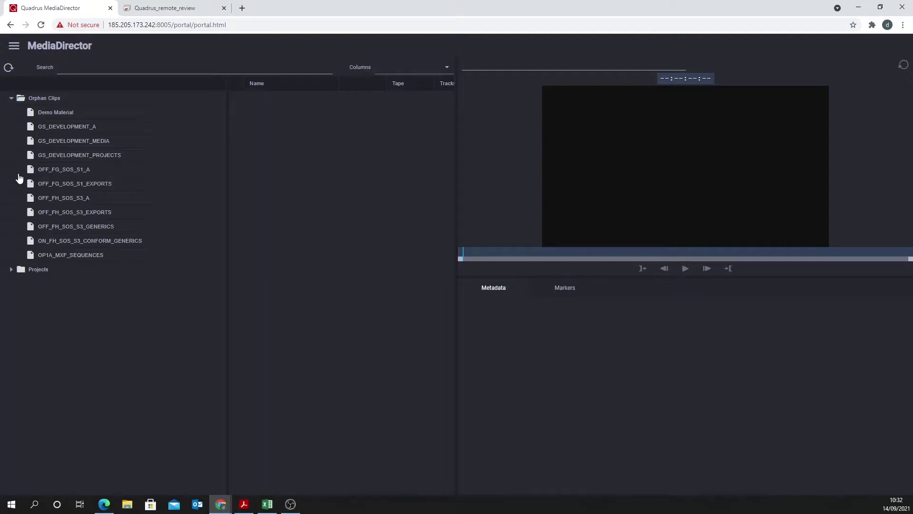
left_click(11, 270)
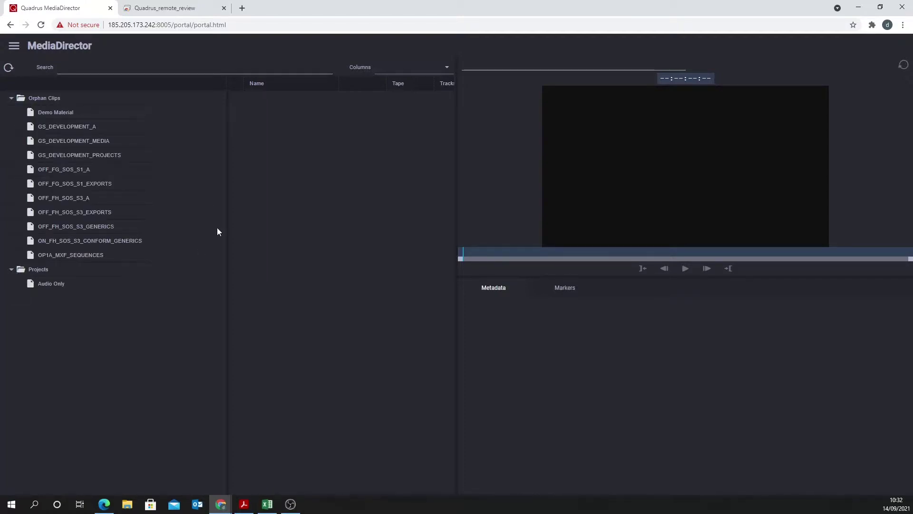
left_click(56, 113)
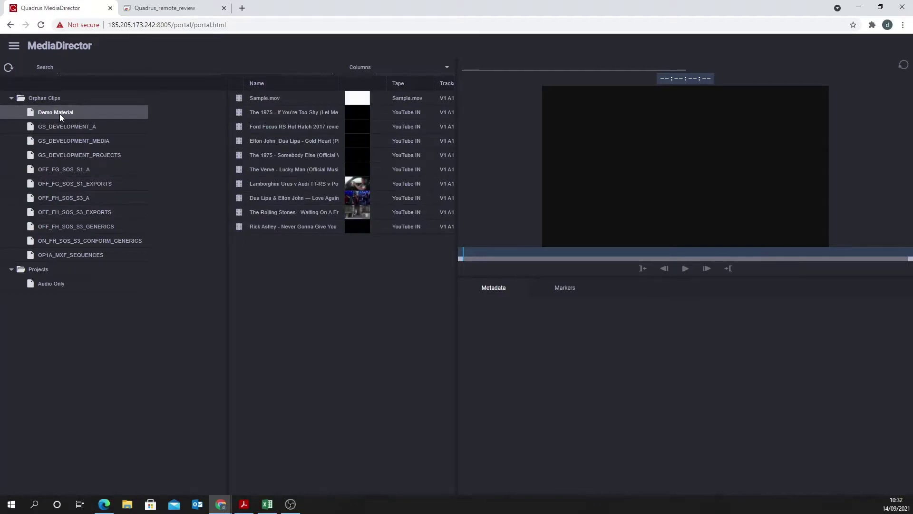
Step: Load the "Dua Lipa & Elton John — Love Again" clip, play its opening few seconds and pause it
left_click(267, 197)
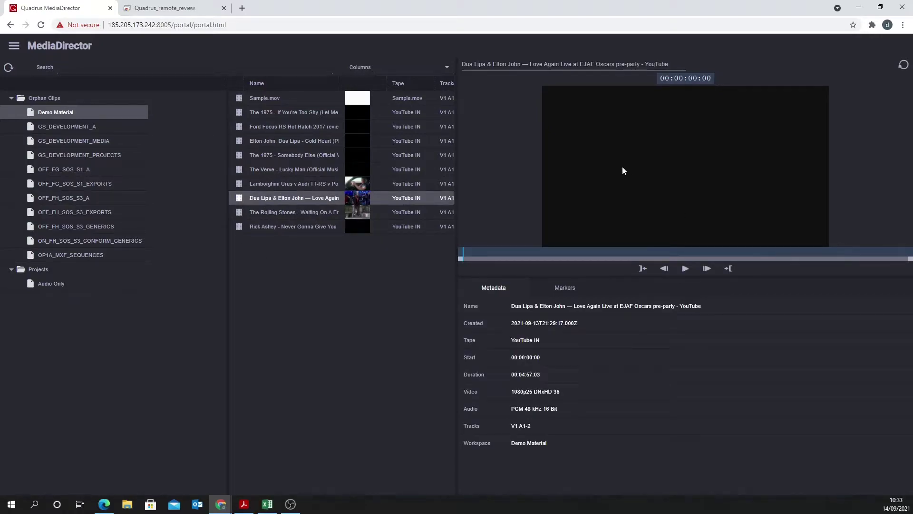
left_click(686, 269)
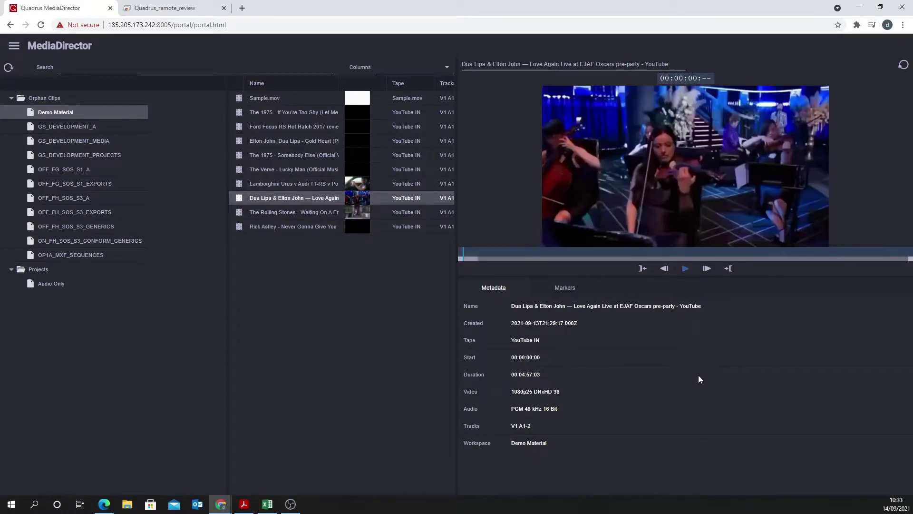
left_click(685, 268)
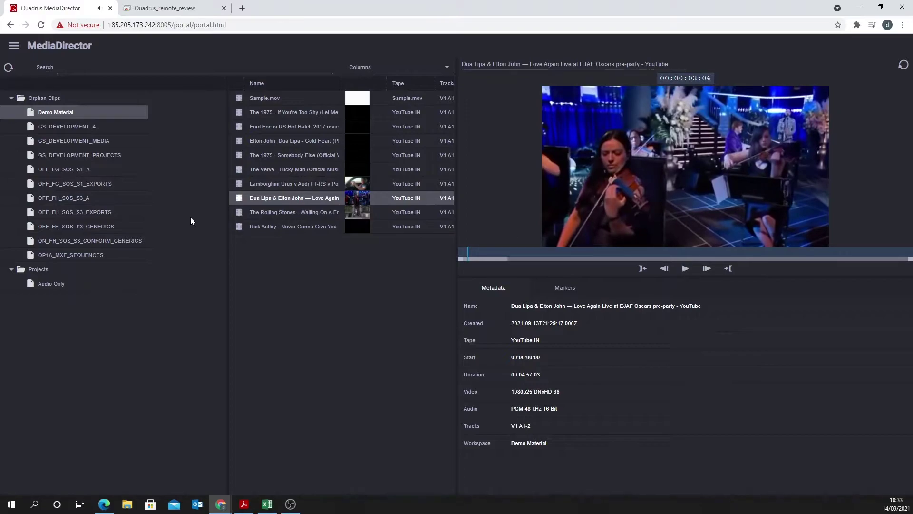
Step: Play clips CAM_A1825.new.02 and CAM_B2353.new.02 from the ON_FH_SOS_S3_CONFORM_GENERICS workspace
left_click(56, 240)
left_click(251, 154)
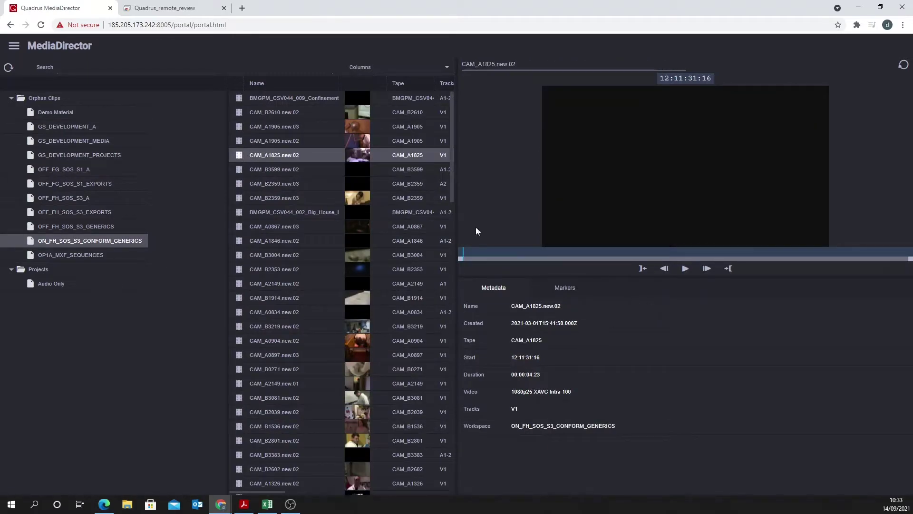
left_click(685, 269)
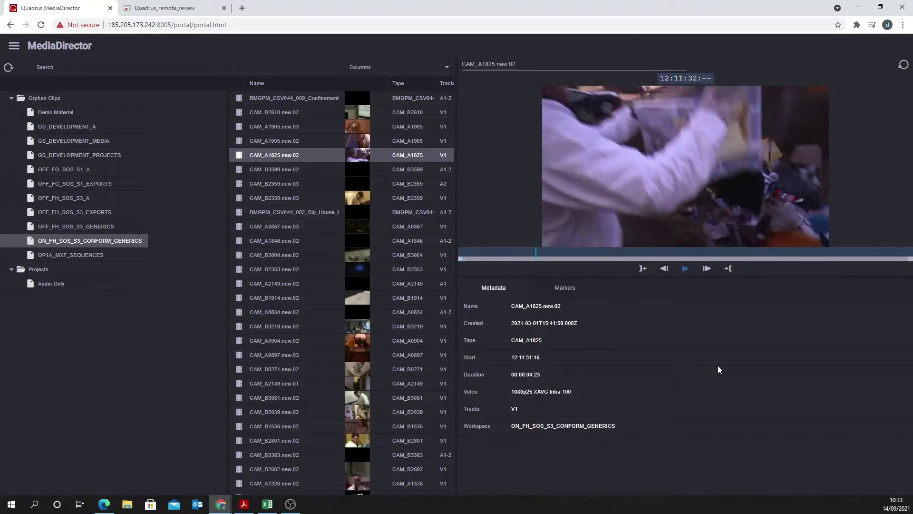
left_click(250, 269)
left_click(685, 270)
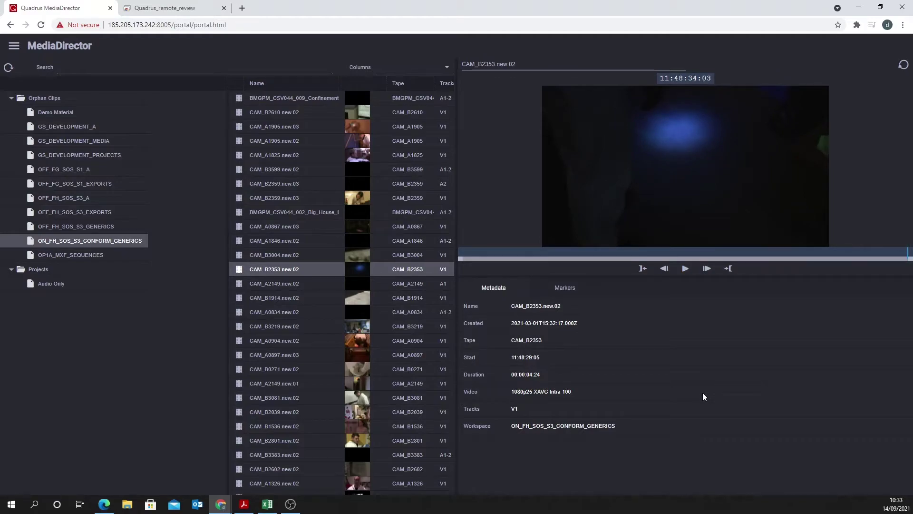
left_click(685, 268)
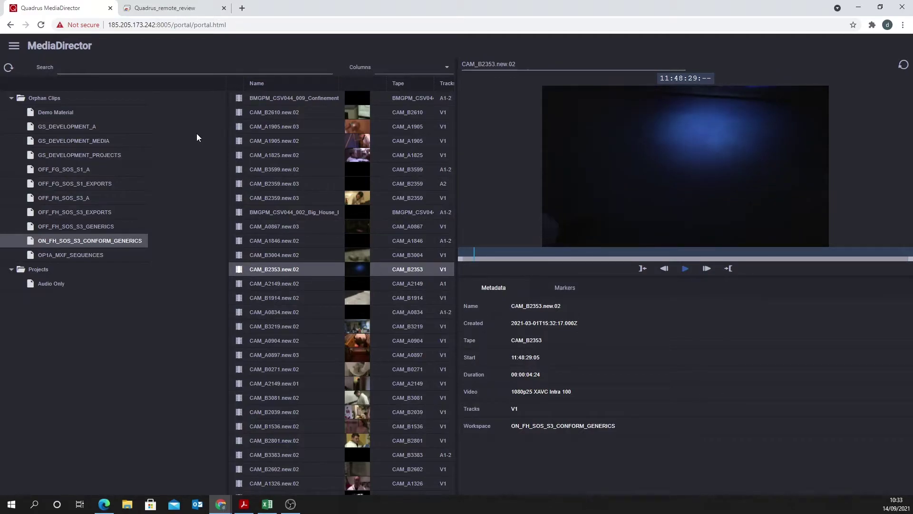
Step: Check the indexer's console log in the remote session, and list the OP1A_MXF_SEQUENCES clips back in MediaDirector
left_click(185, 9)
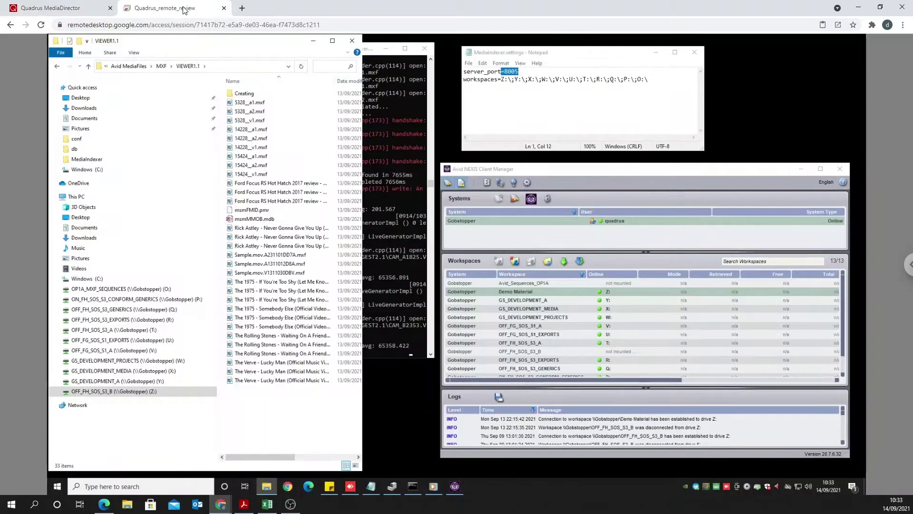
left_click(371, 49)
scroll(245, 341, "down", 1)
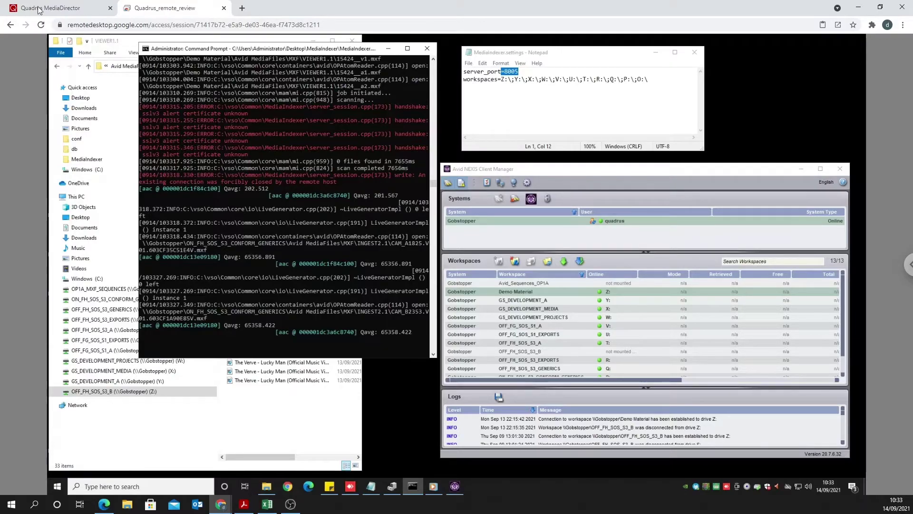
left_click(91, 12)
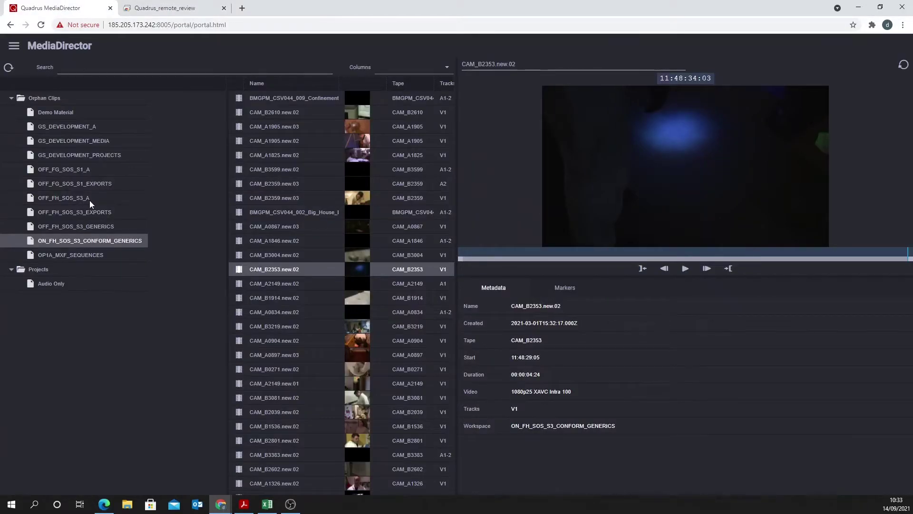
left_click(67, 254)
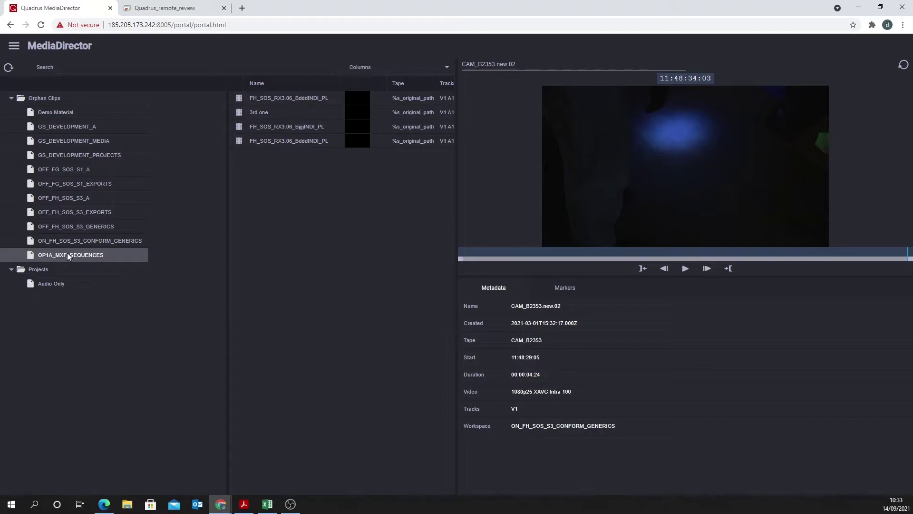
Step: Create a new bin named "demo music" under Projects
left_click(38, 269)
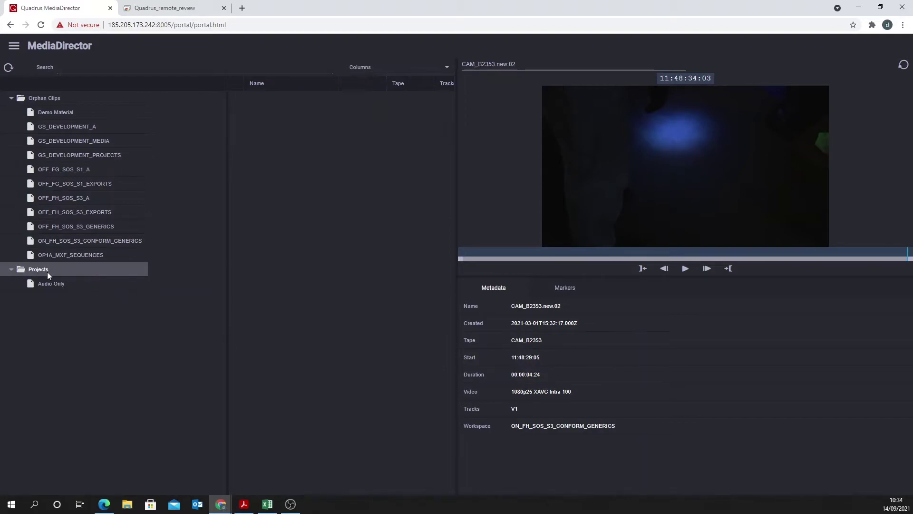
right_click(44, 271)
left_click(82, 283)
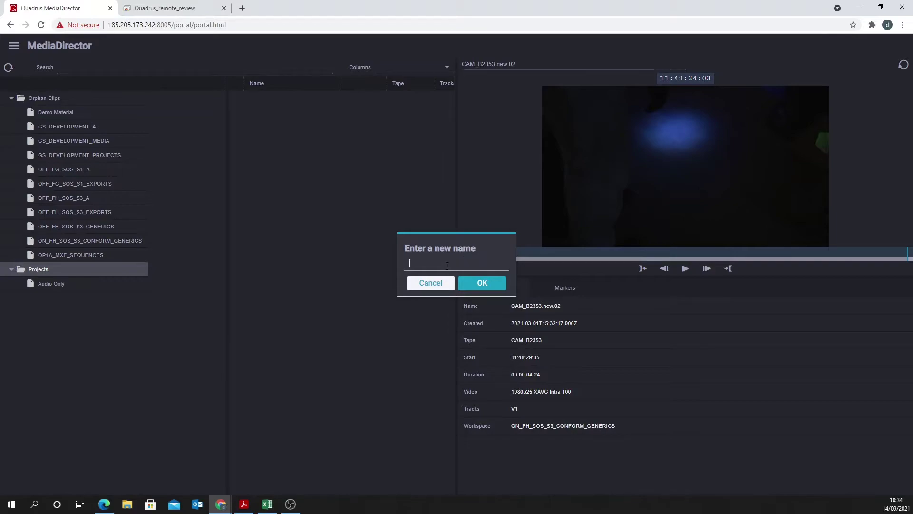
type("demo music")
left_click(481, 283)
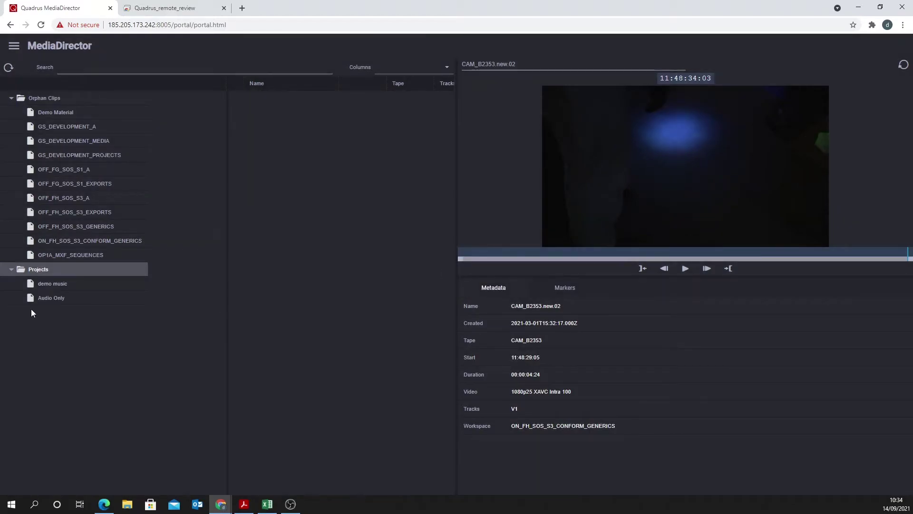
Step: Move "The 1975 - If You're Too Shy", "Elton John, Dua Lipa - Cold Heart" and "The Verve - Lucky Man" from Demo Material into demo music
left_click(49, 286)
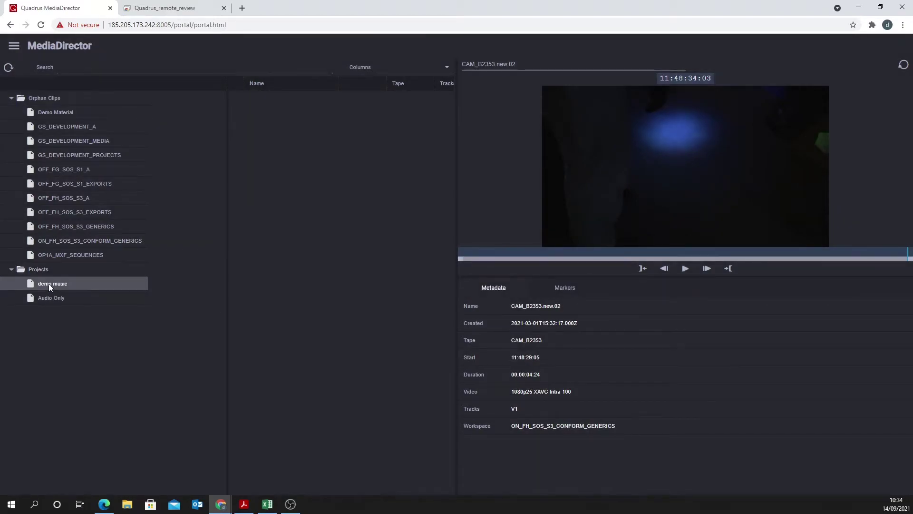
left_click(43, 113)
left_click(264, 113)
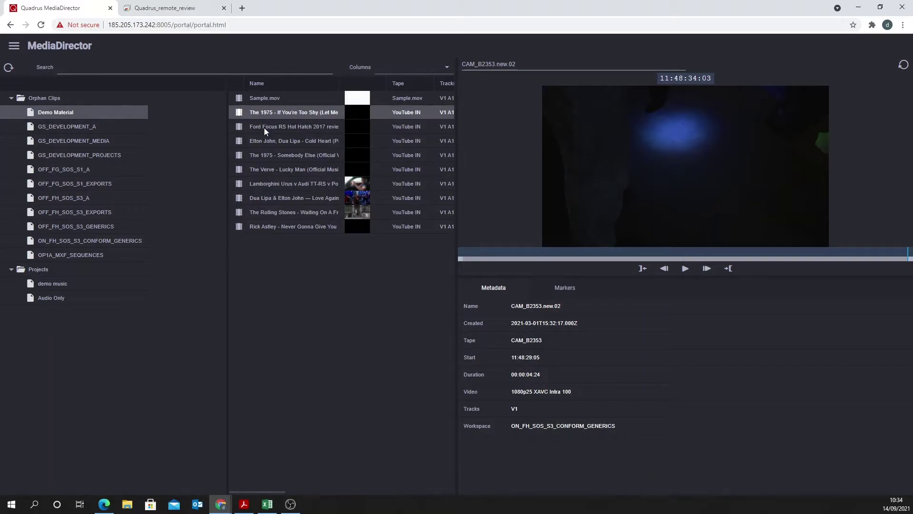
left_click_drag(278, 113, 29, 286)
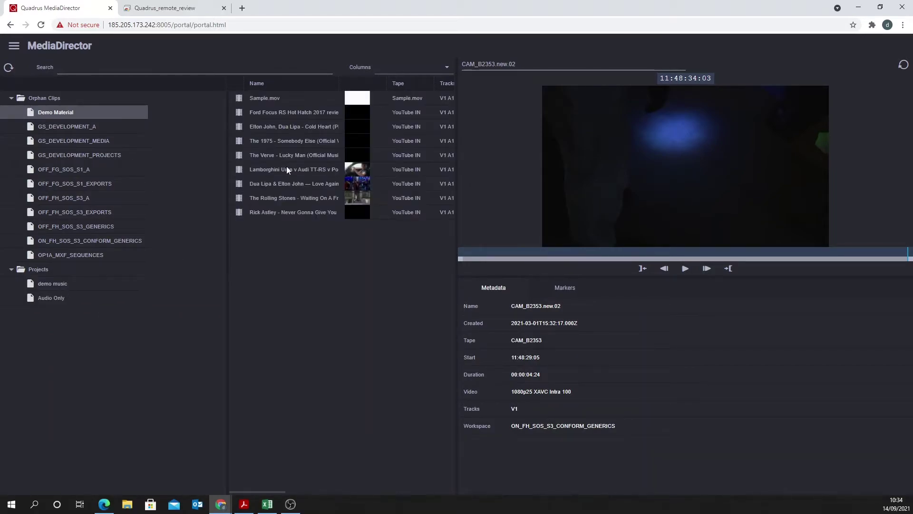
left_click_drag(274, 125, 44, 283)
left_click_drag(263, 139, 49, 286)
left_click(55, 283)
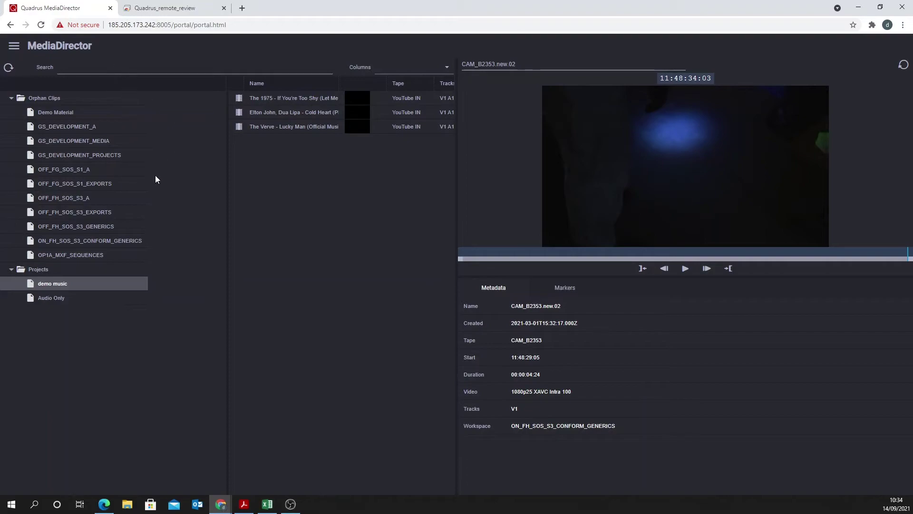
Step: Browse the orphan clip workspaces, search OFF_FH_SOS_S3_GENERICS for "guide", and play the clip GUIDE VO - CHANGES FROM CHANNEL
left_click(81, 140)
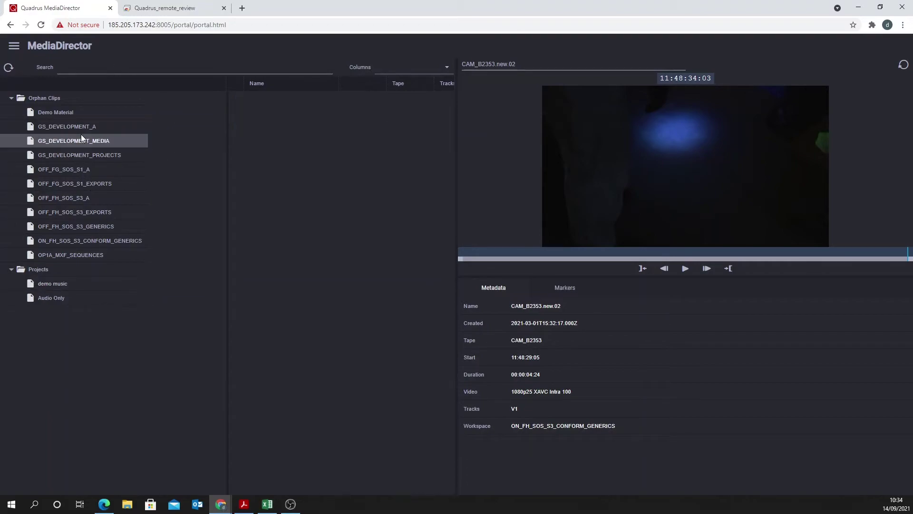
left_click(90, 208)
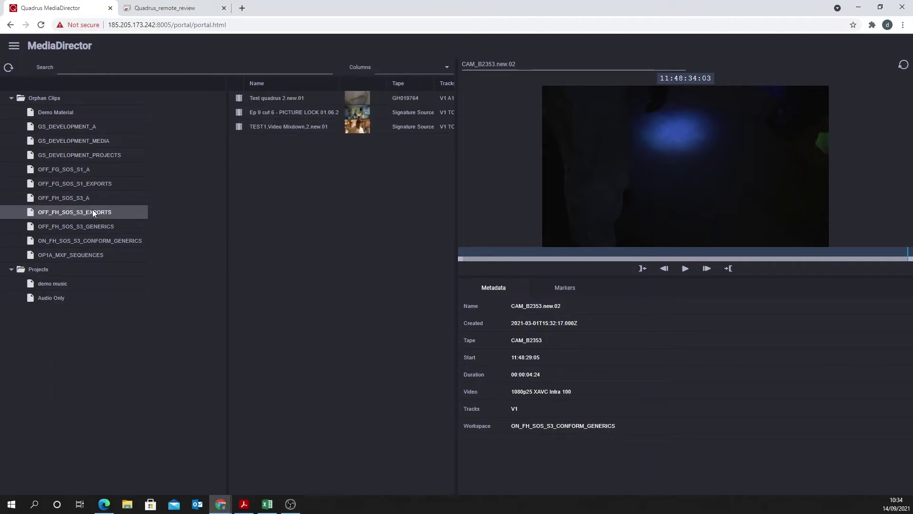
left_click(92, 228)
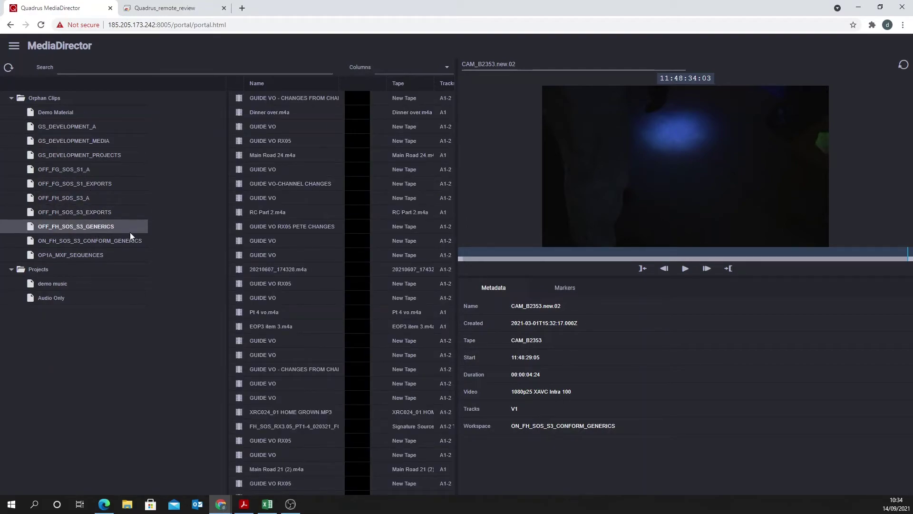
type("guide")
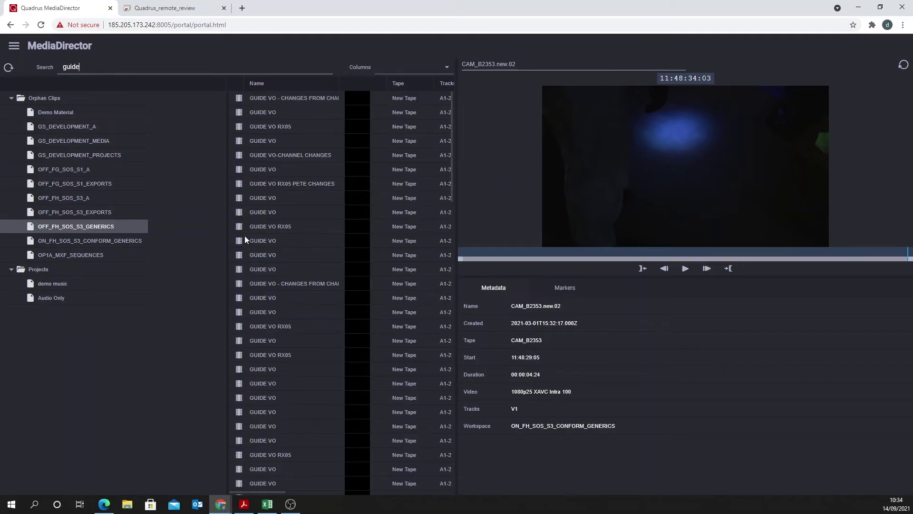
left_click(252, 201)
left_click(686, 268)
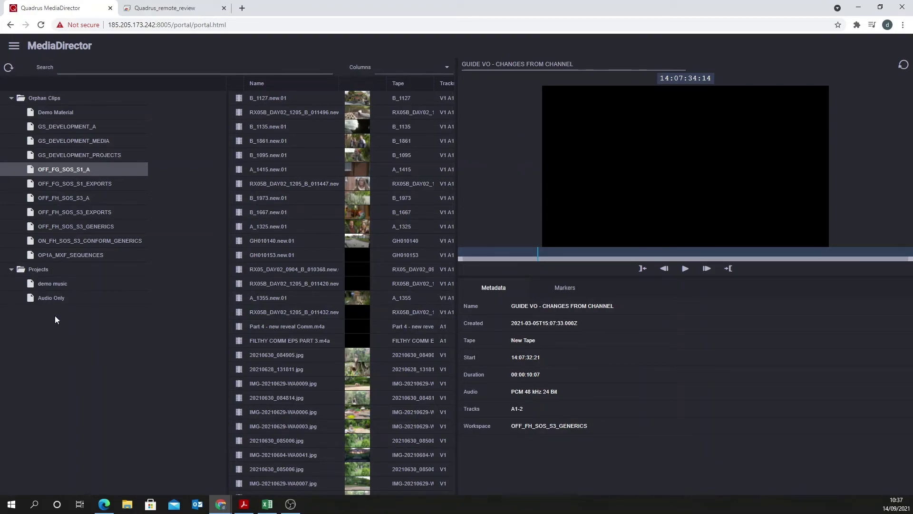
Step: Move RX05B_DAY02_1205_B_011432.new and FILTHY COMM EP5 PART 3.m4a from OFF_FG_SOS_S1_A into a bin under Projects
left_click_drag(290, 311, 7, 288)
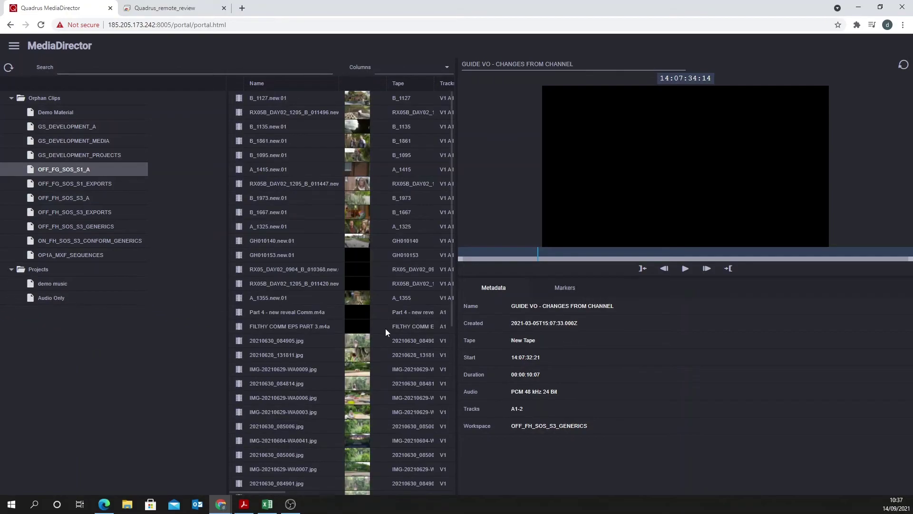
left_click_drag(278, 327, 39, 288)
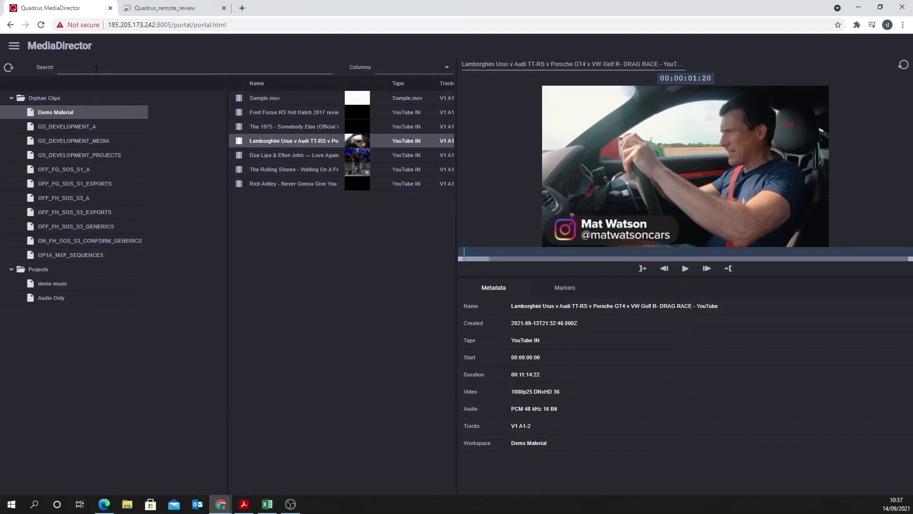
left_click(95, 70)
left_click(426, 69)
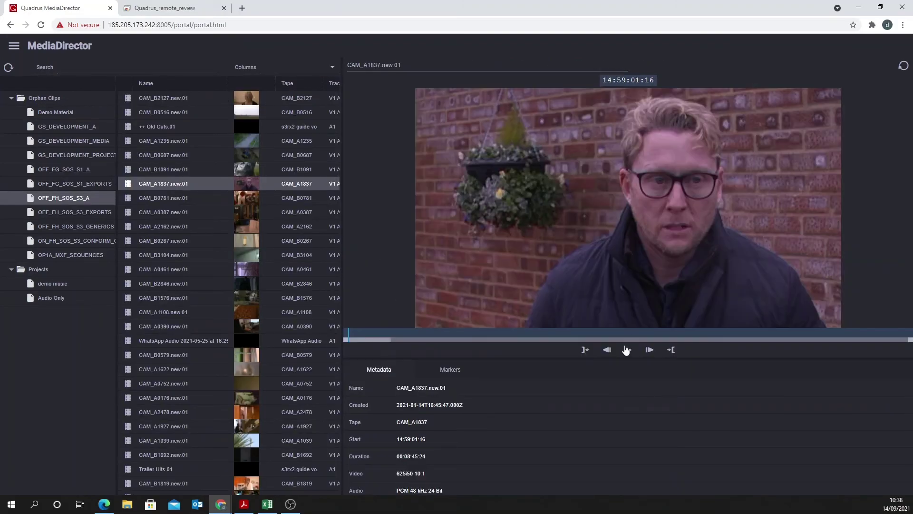
Step: Play a few seconds of CAM_A1837.new.01 from OFF_FH_SOS_S3_A, pause it, and show the clip's markers list
left_click(627, 351)
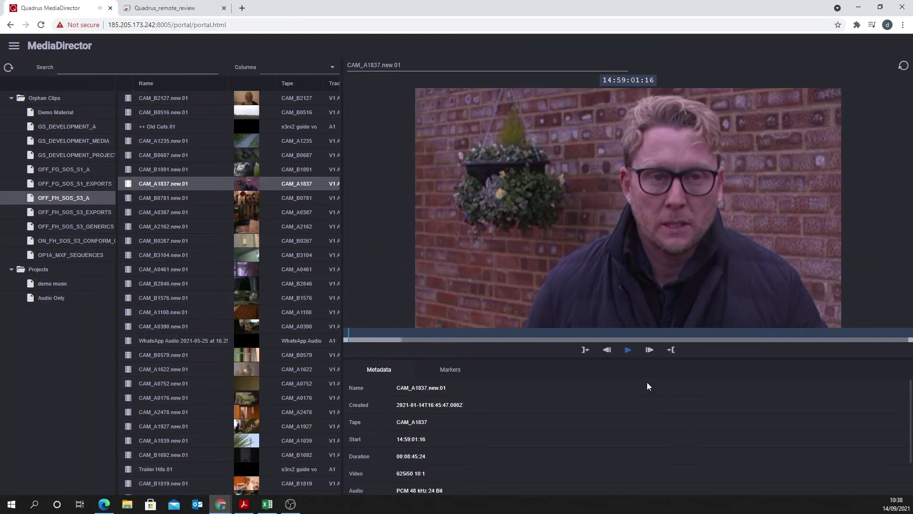
left_click(628, 351)
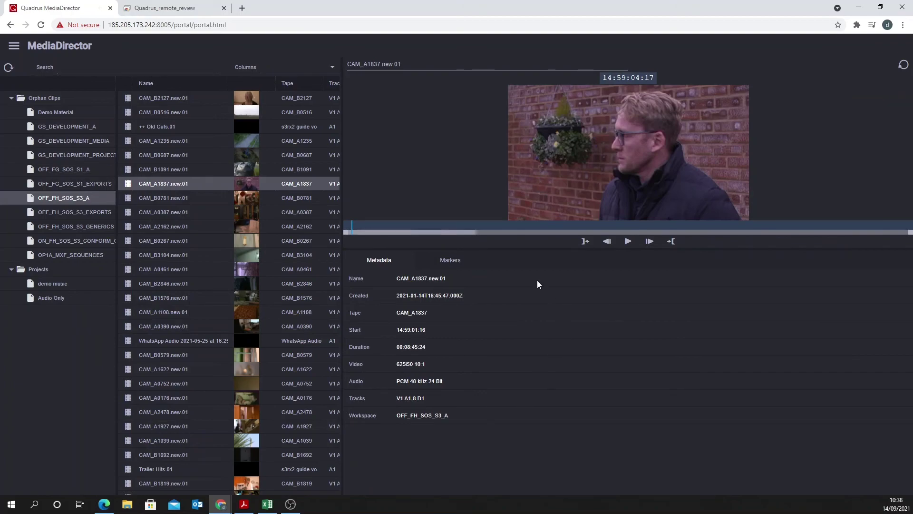
left_click(450, 260)
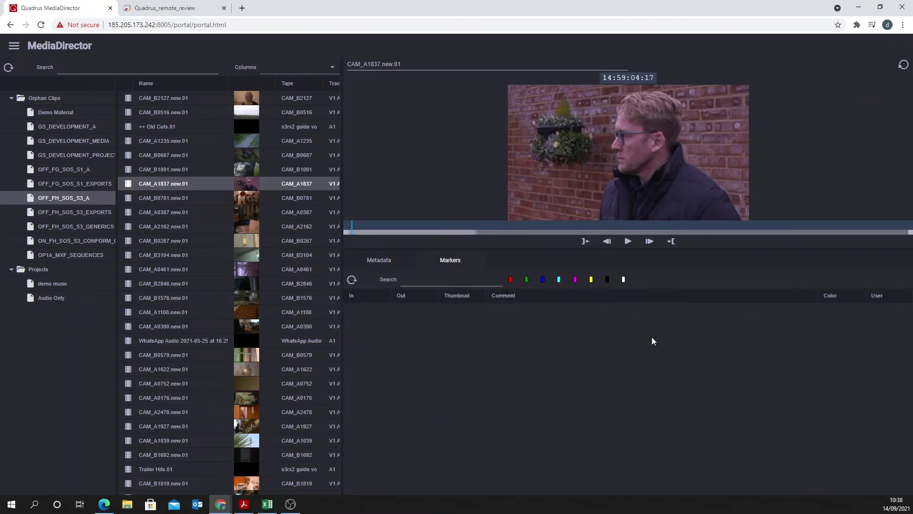